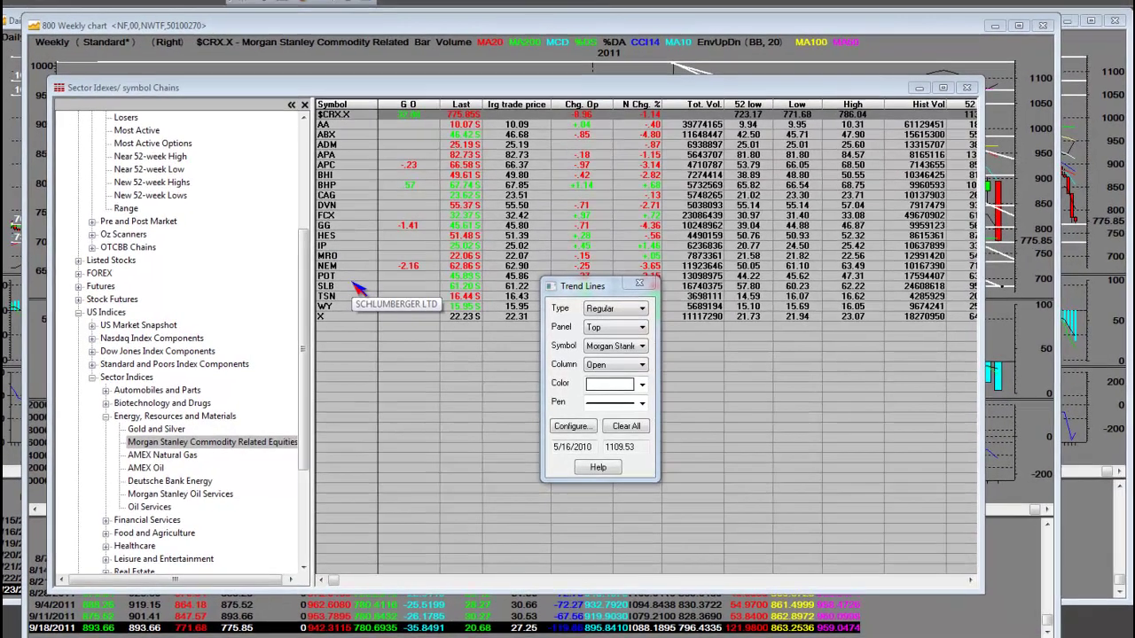
Review the SLB, POT, FCX, BHI, BHP, HES and GG components, then drag the Trend Lines dialog clear.
{"action": "left_click", "coordinate": [370, 289]}
{"action": "left_click", "coordinate": [360, 278]}
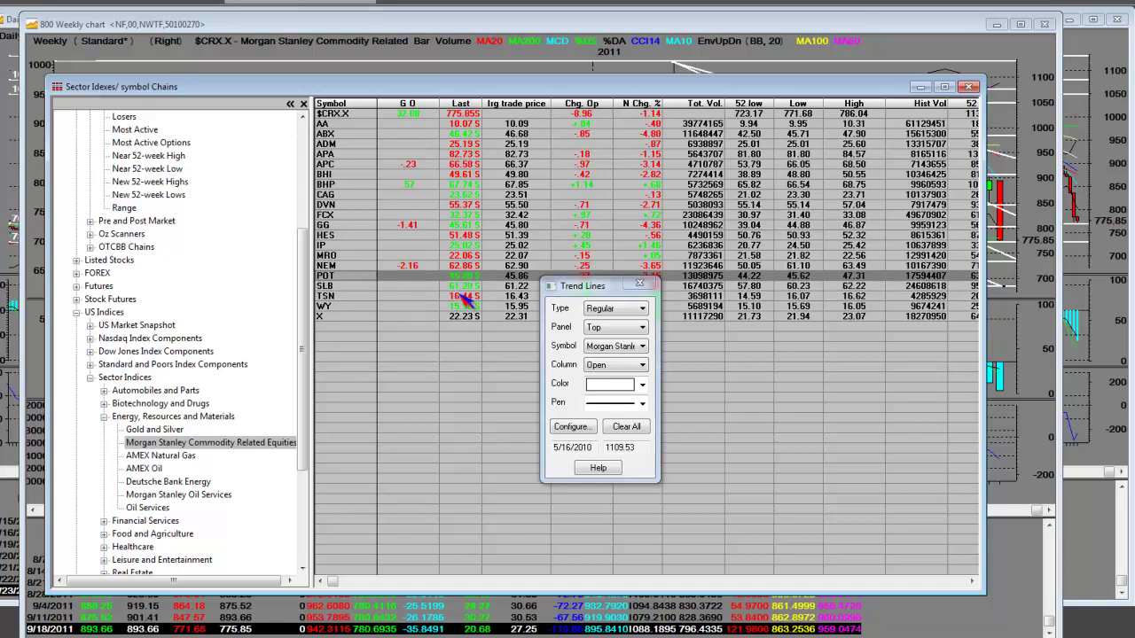
{"action": "left_click", "coordinate": [466, 218]}
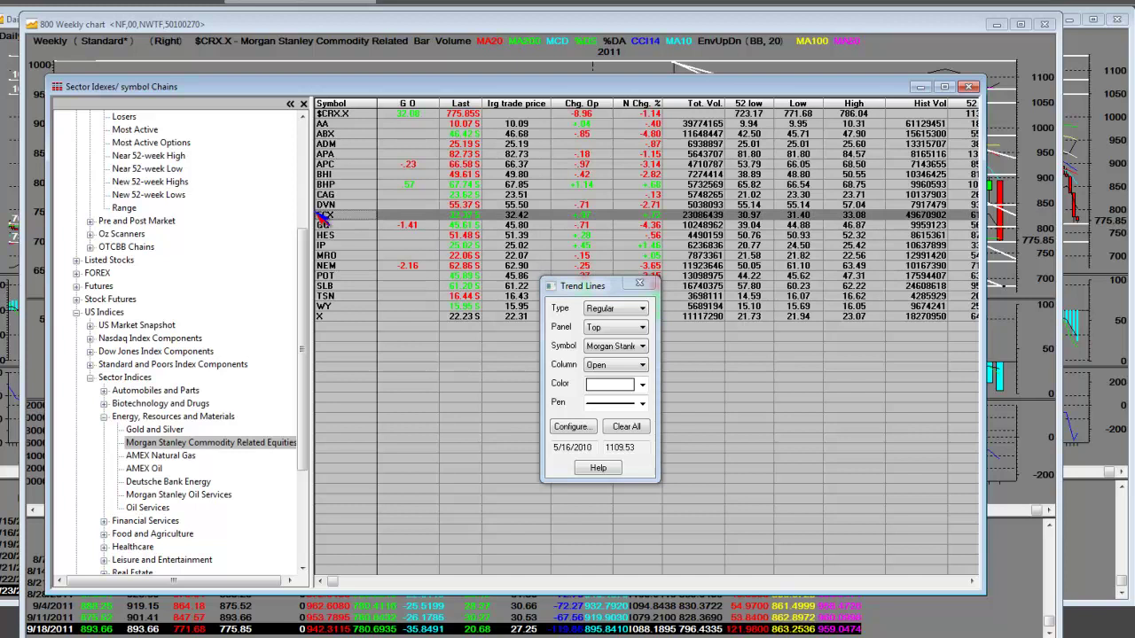
{"action": "left_click", "coordinate": [351, 175]}
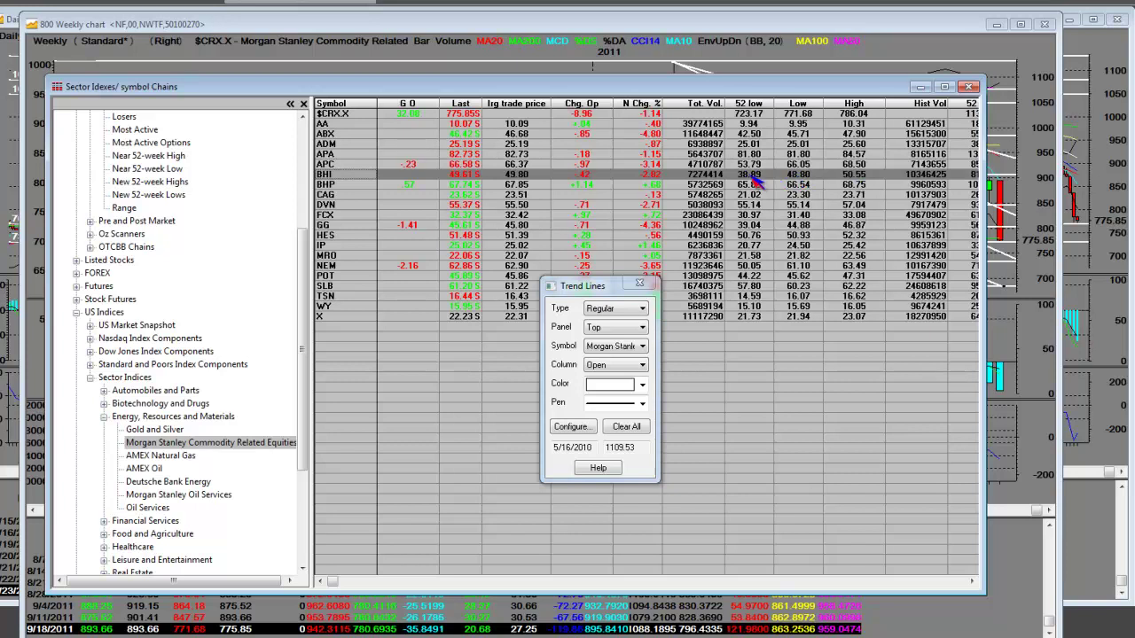
{"action": "left_click", "coordinate": [468, 186]}
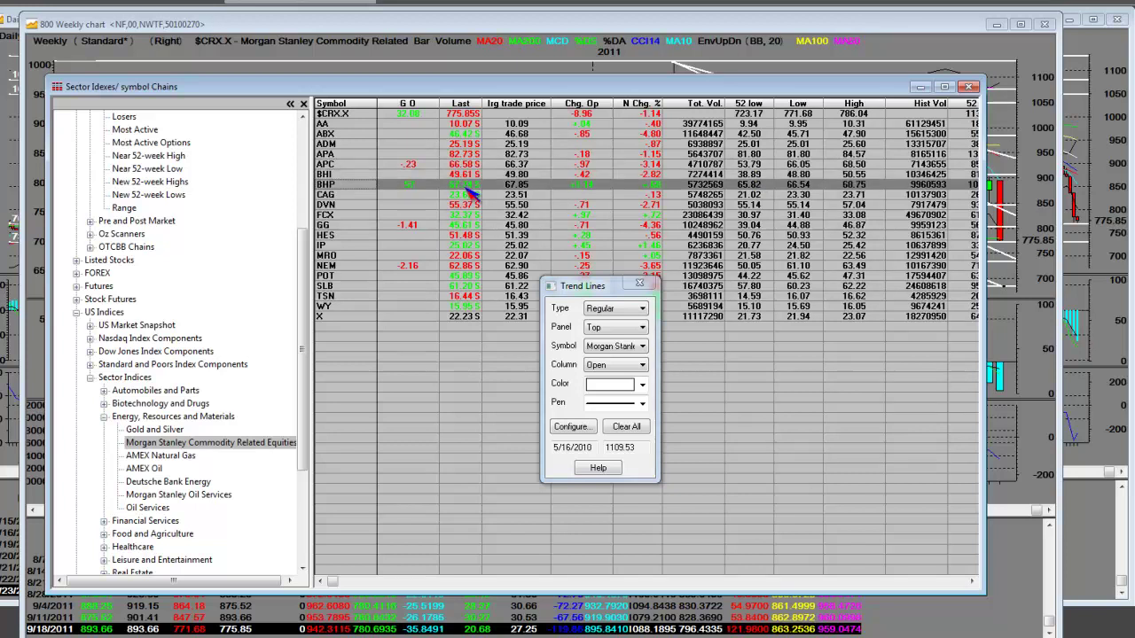
{"action": "left_click", "coordinate": [462, 235]}
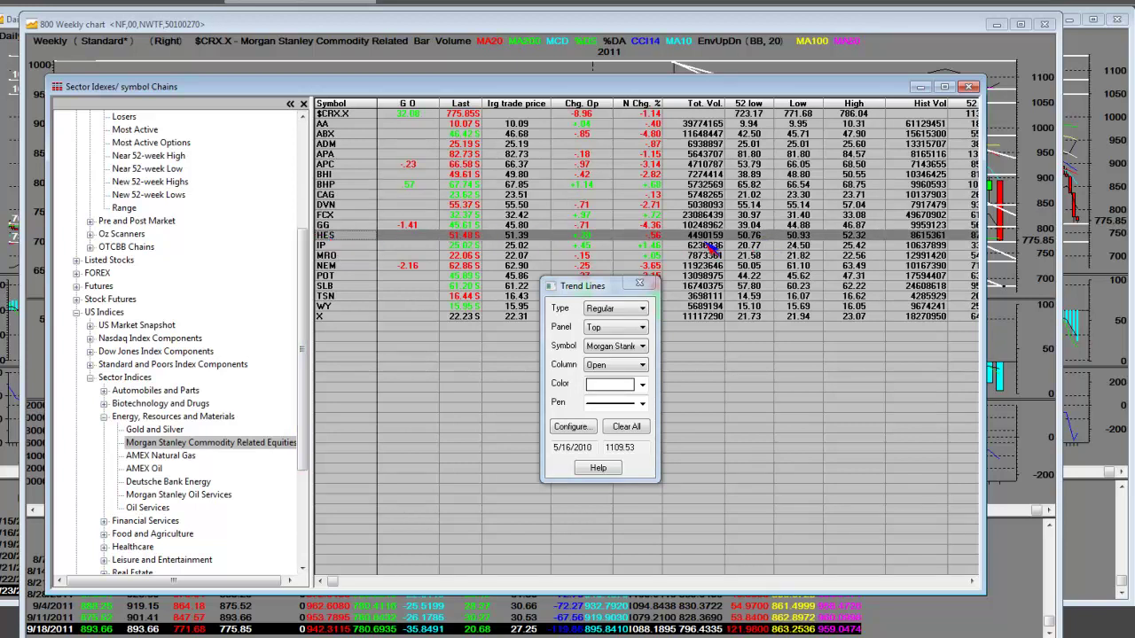
{"action": "left_click", "coordinate": [352, 226]}
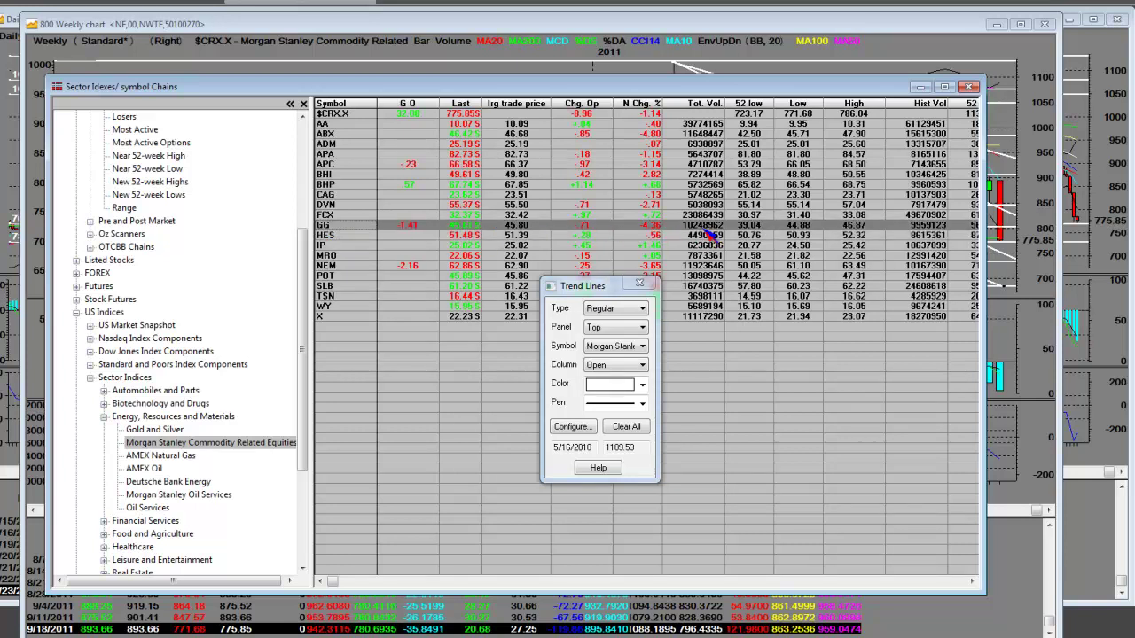
{"action": "left_click", "coordinate": [344, 277]}
{"action": "left_click_drag", "start_coordinate": [557, 285], "coordinate": [633, 418]}
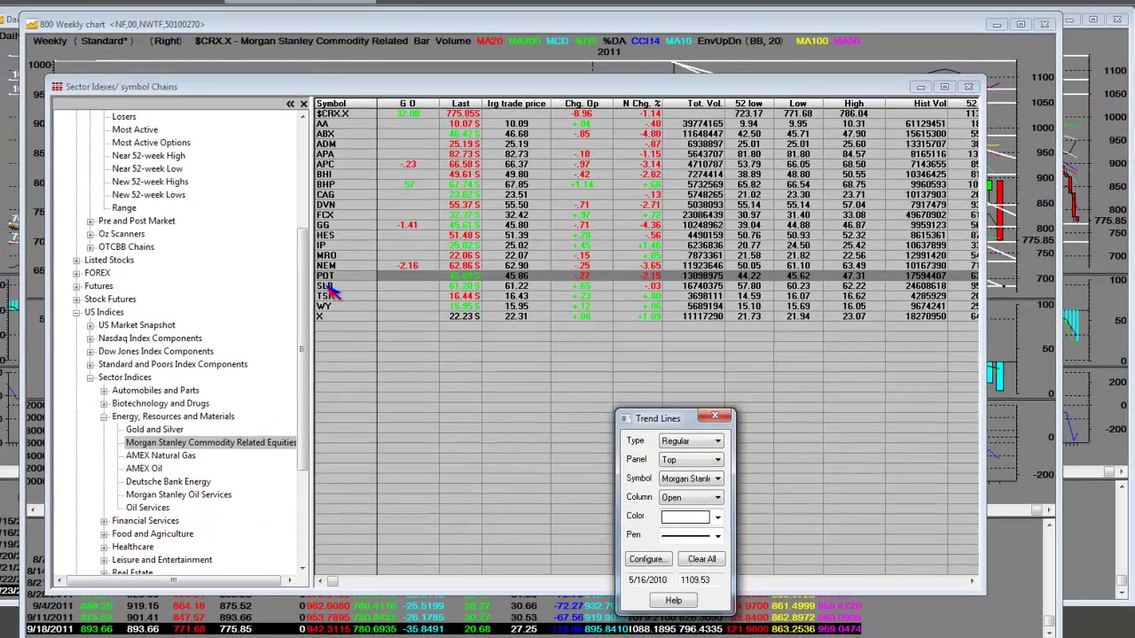
{"action": "left_click", "coordinate": [327, 286]}
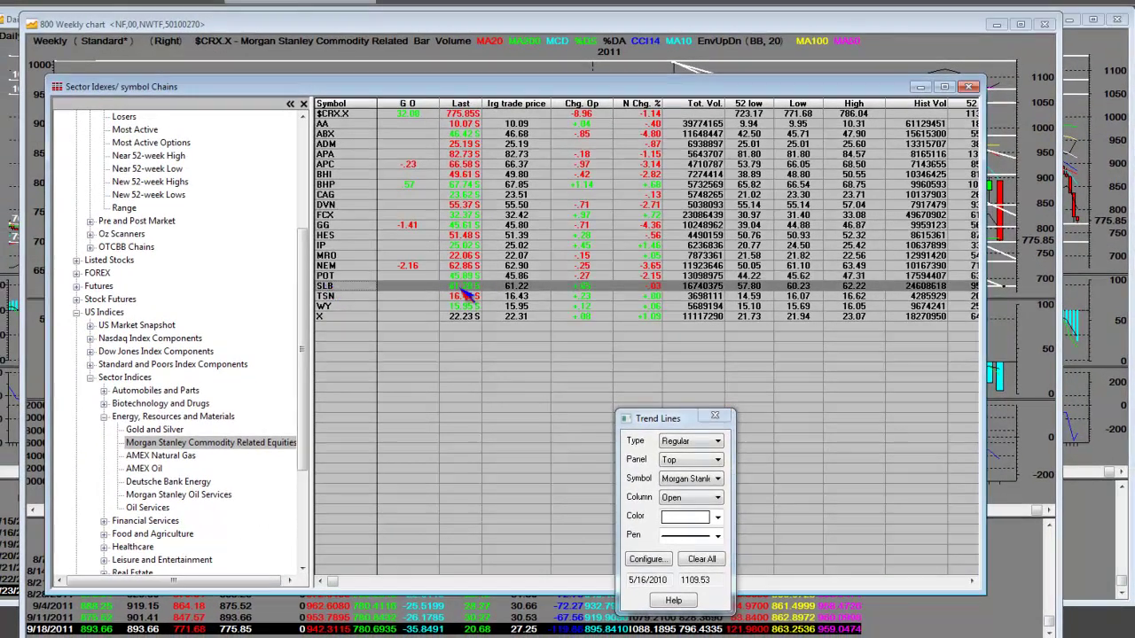
{"action": "left_click", "coordinate": [345, 156]}
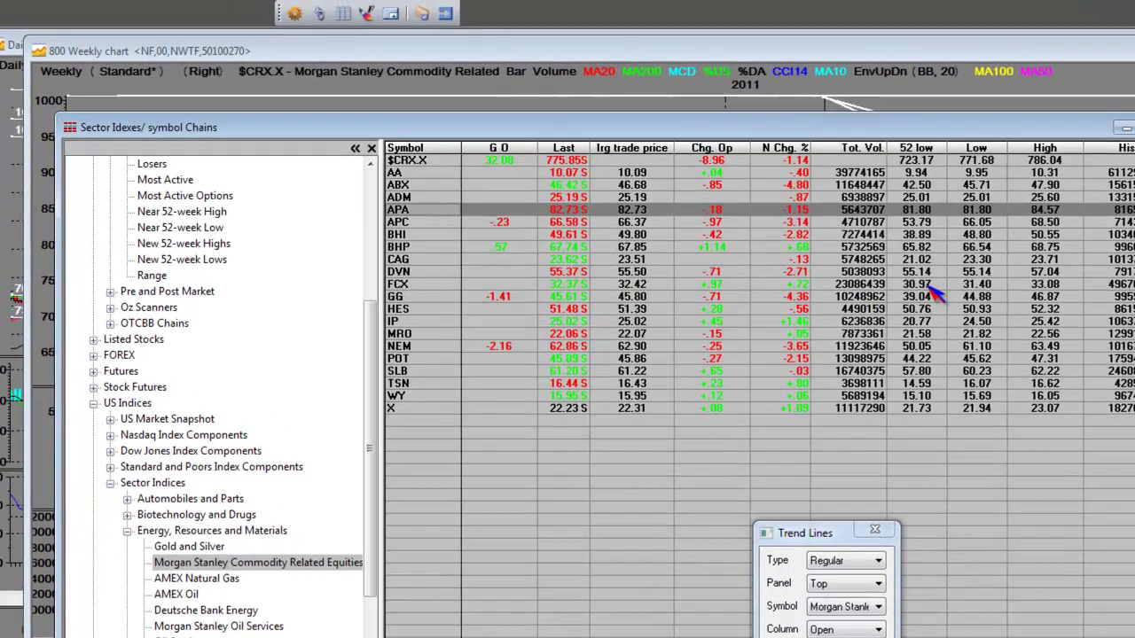
Check the FCX, HES, NEM and POT components, then bring the weekly $CRX.X chart forward.
{"action": "left_click", "coordinate": [764, 220]}
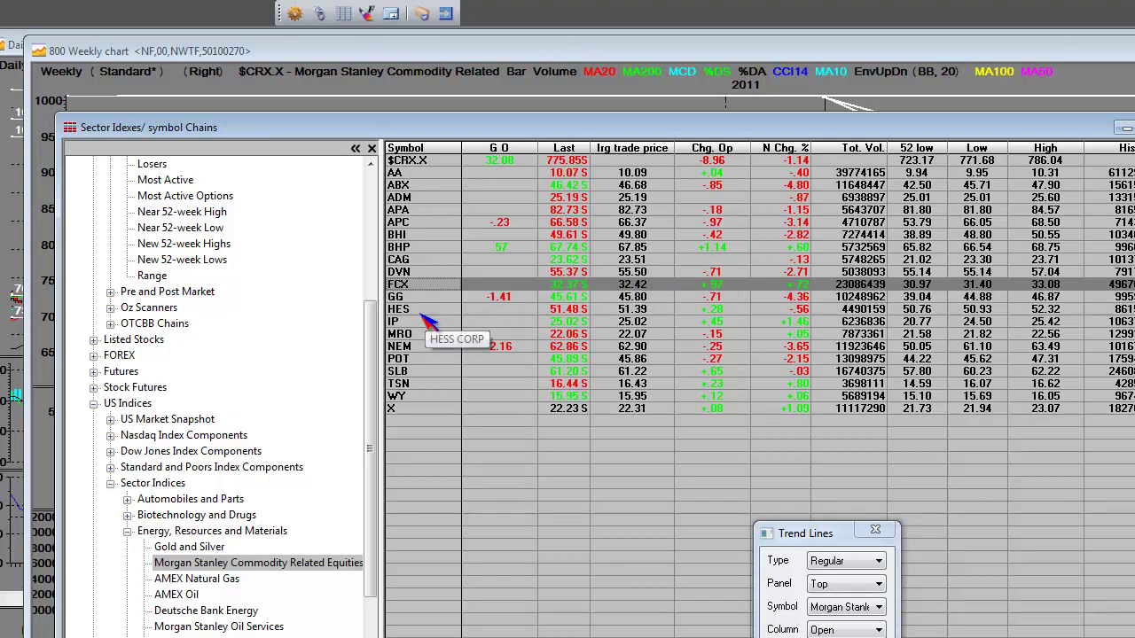
{"action": "left_click", "coordinate": [930, 310]}
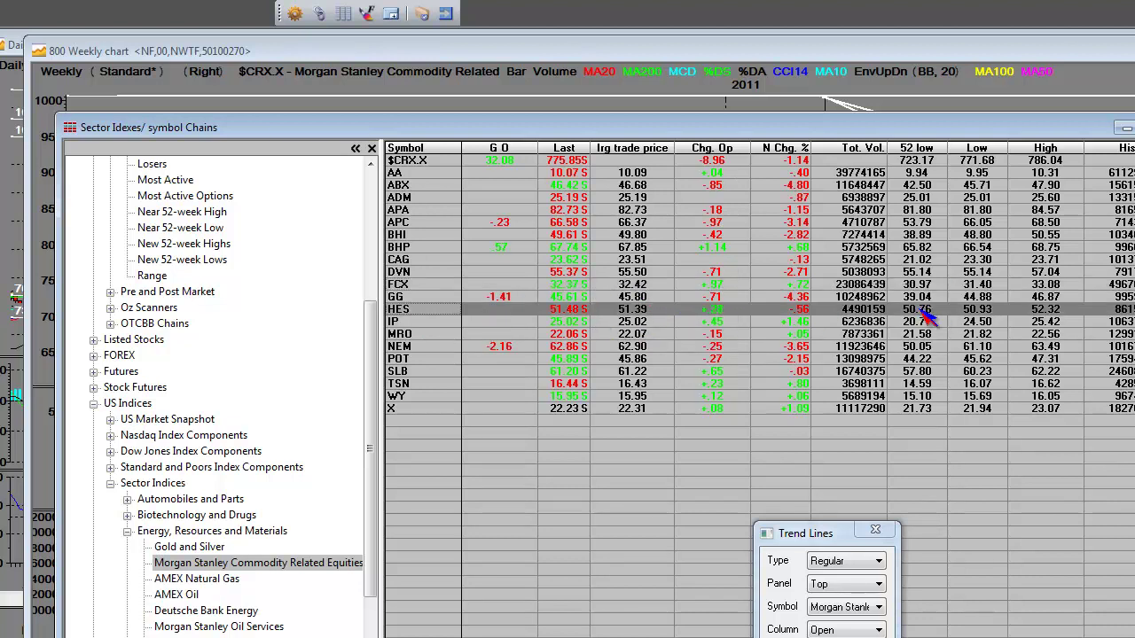
{"action": "left_click", "coordinate": [575, 349]}
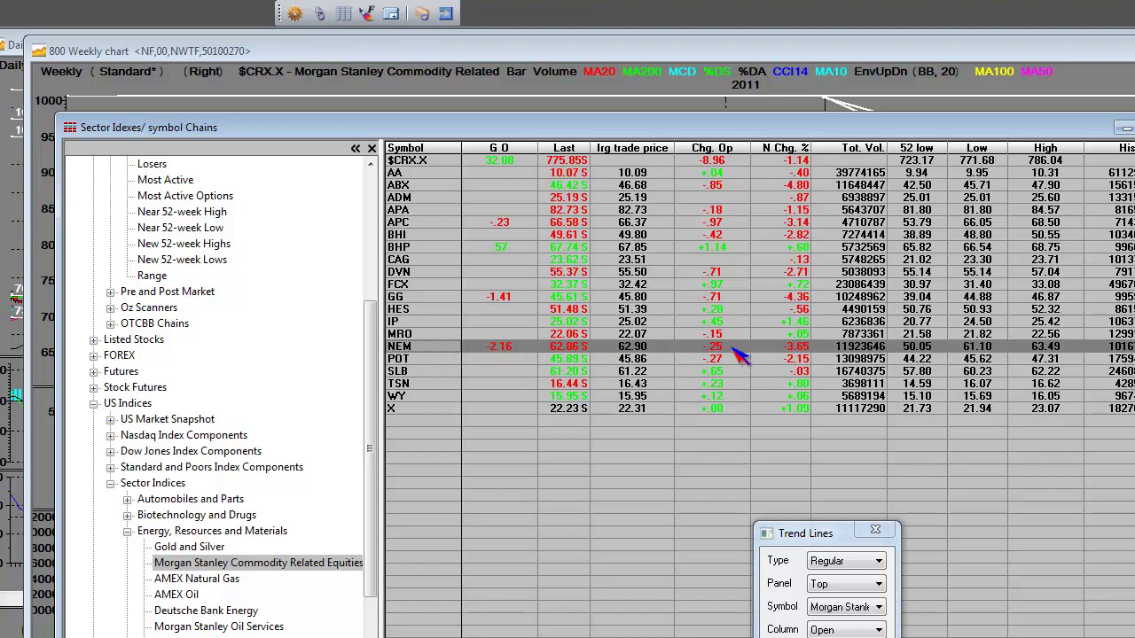
{"action": "left_click", "coordinate": [427, 361]}
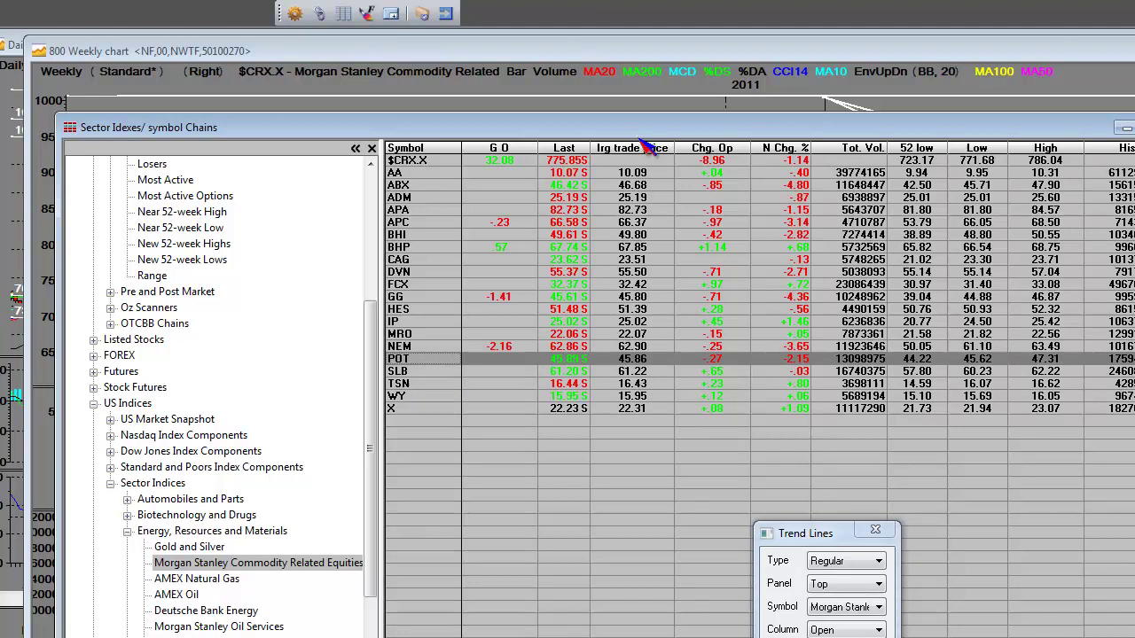
{"action": "left_click", "coordinate": [652, 110]}
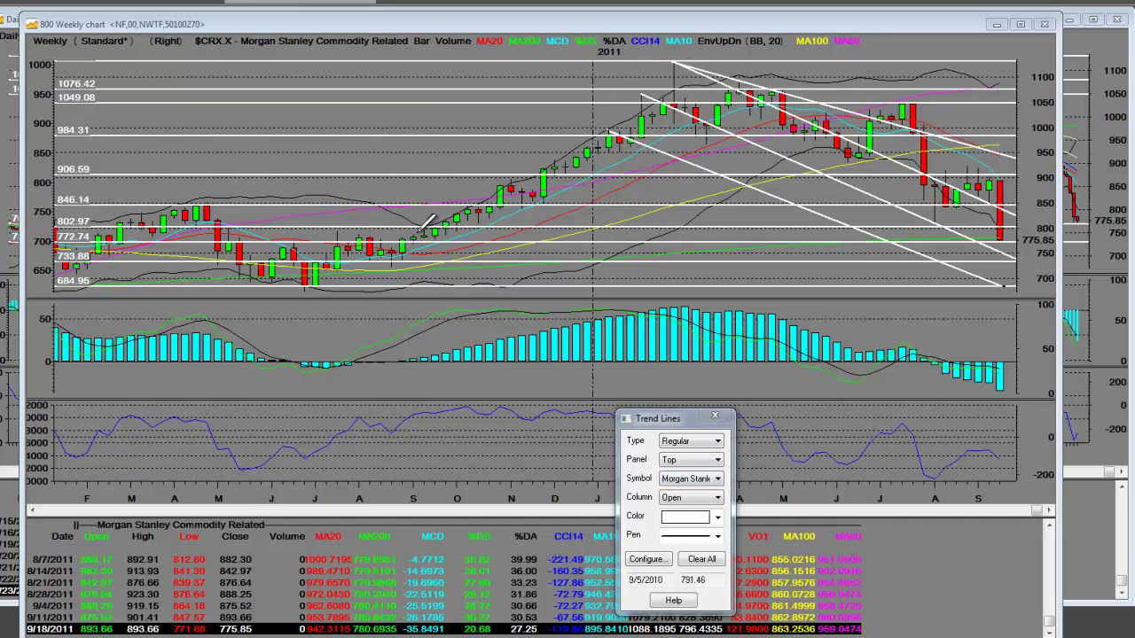
Draw a rising trend line from the autumn 2010 low to the February 2011 high.
{"action": "left_click_drag", "start_coordinate": [417, 239], "coordinate": [698, 44]}
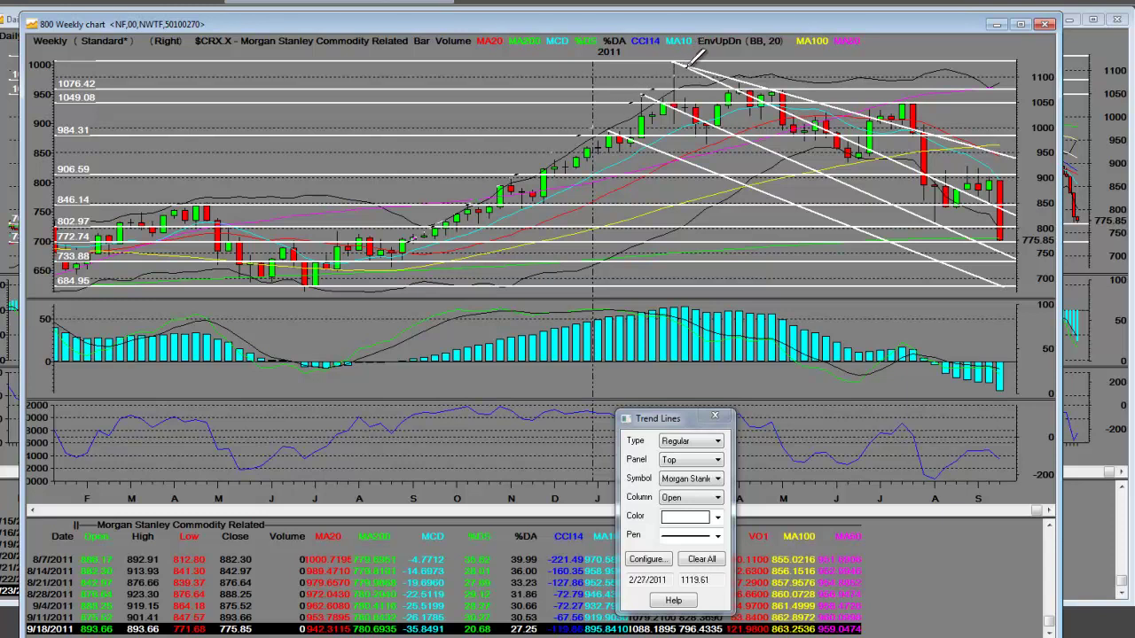
{"action": "left_click_drag", "start_coordinate": [696, 58], "coordinate": [676, 64]}
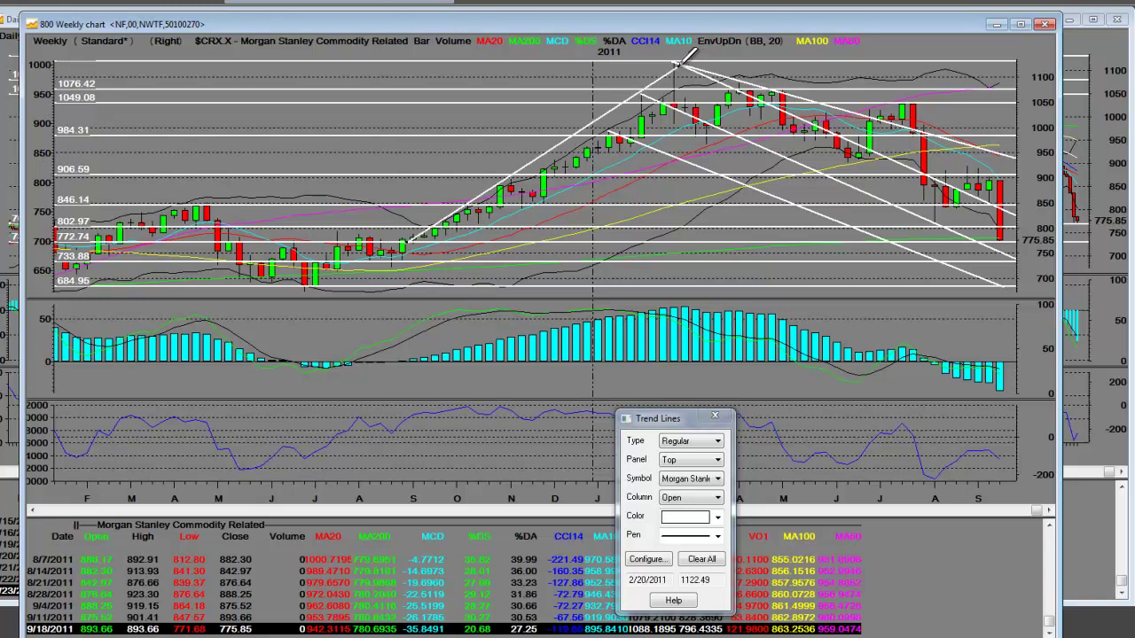
Assign trend lines to the MACD pane, close settings, and inspect the February, July and 9/18/2011 bars.
{"action": "left_click", "coordinate": [990, 381]}
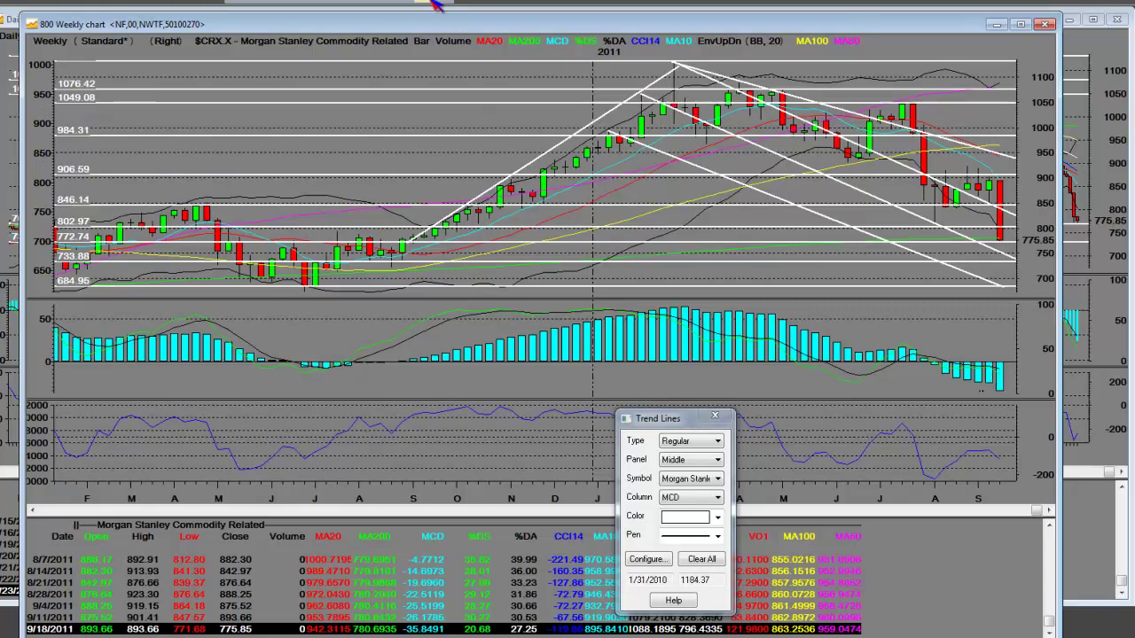
{"action": "key", "text": "Escape"}
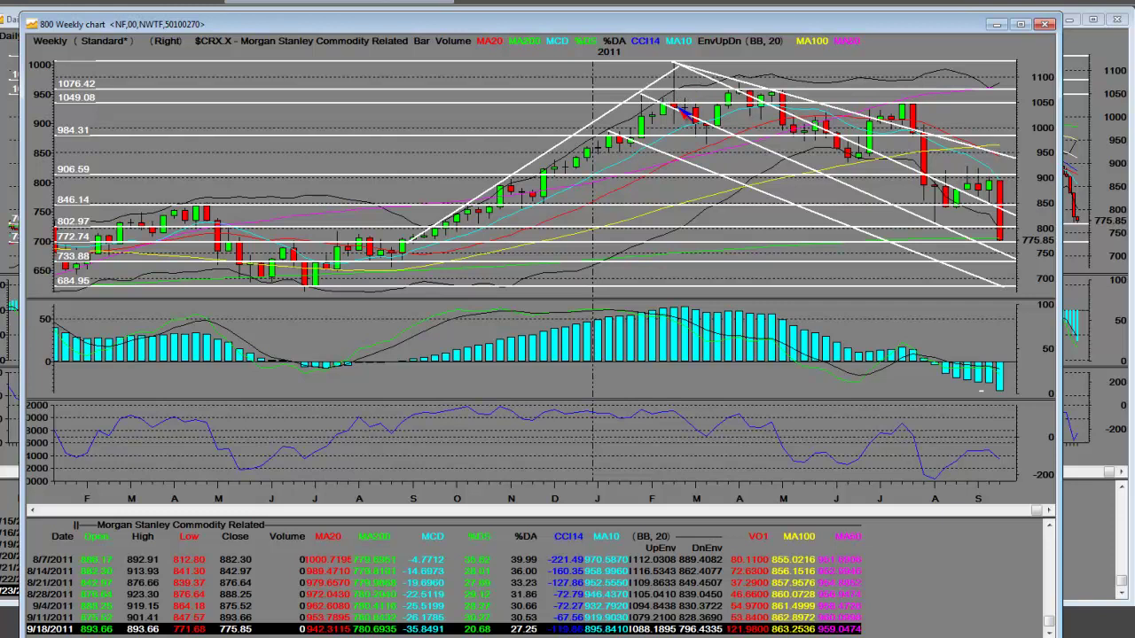
{"action": "left_click", "coordinate": [681, 111]}
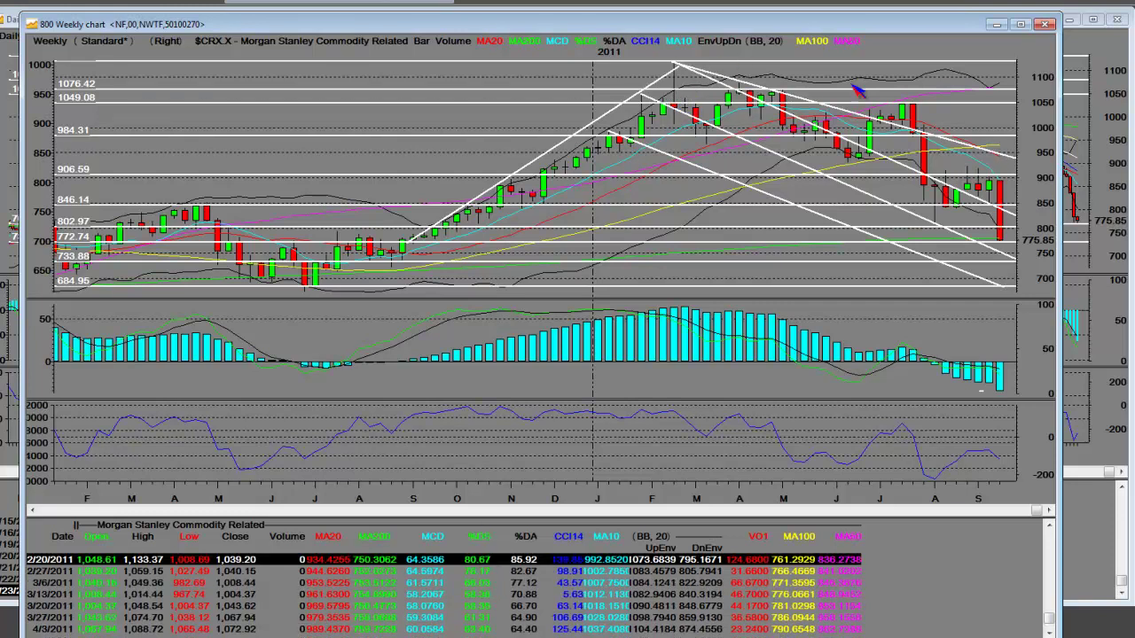
{"action": "left_click", "coordinate": [918, 113]}
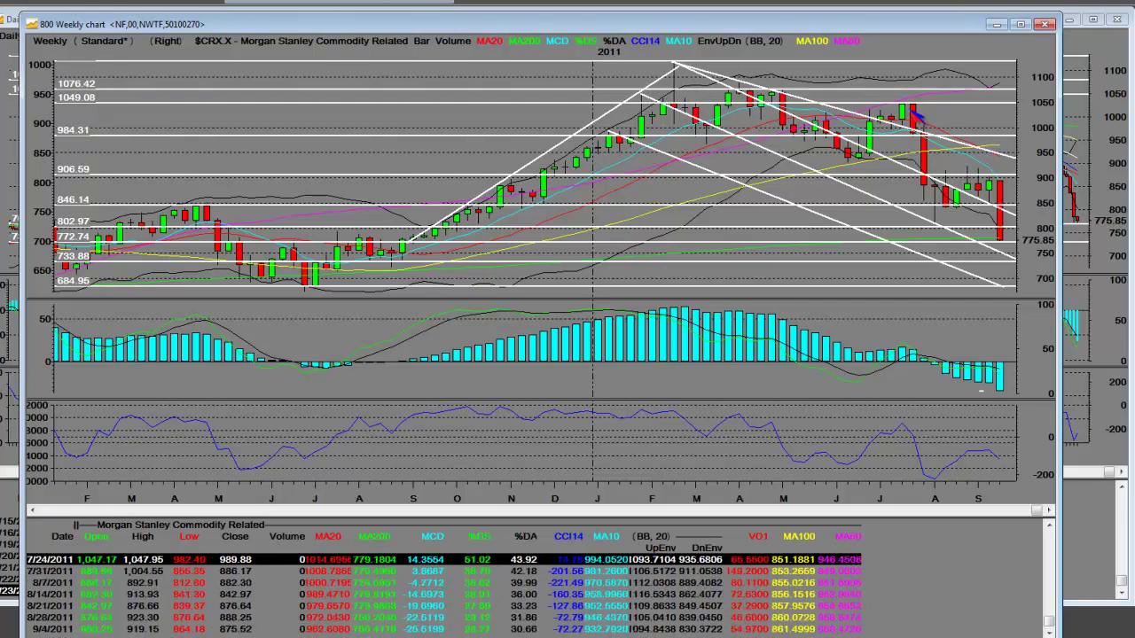
{"action": "left_click", "coordinate": [1007, 233]}
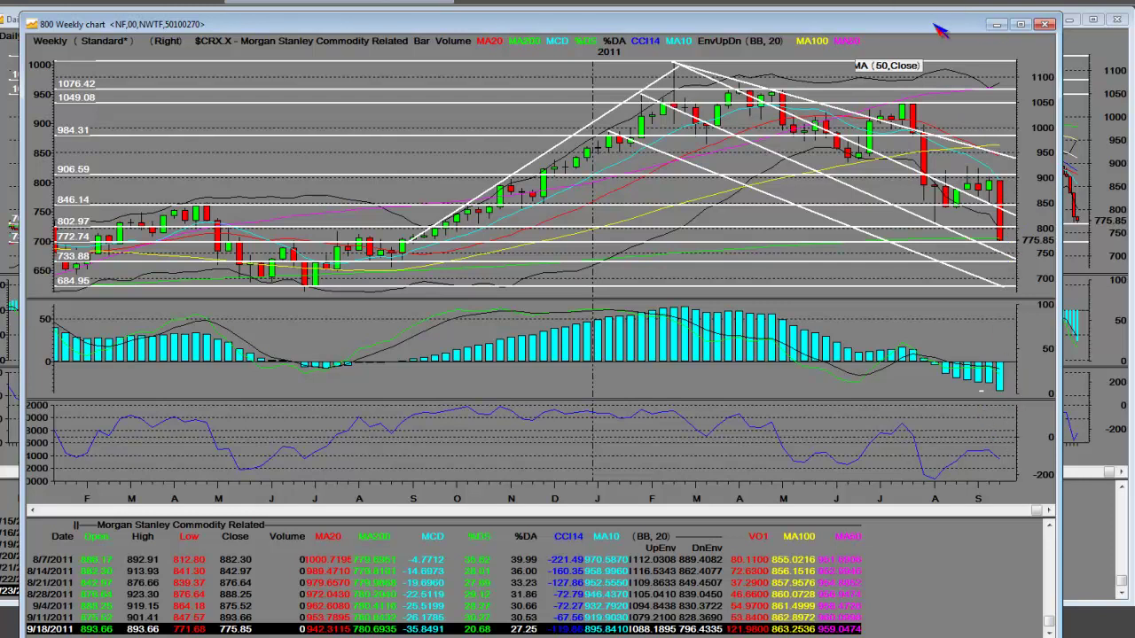
Move the weekly chart window aside to reveal the Daily Chart 250 days window.
{"action": "left_click_drag", "start_coordinate": [942, 28], "coordinate": [0, 106]}
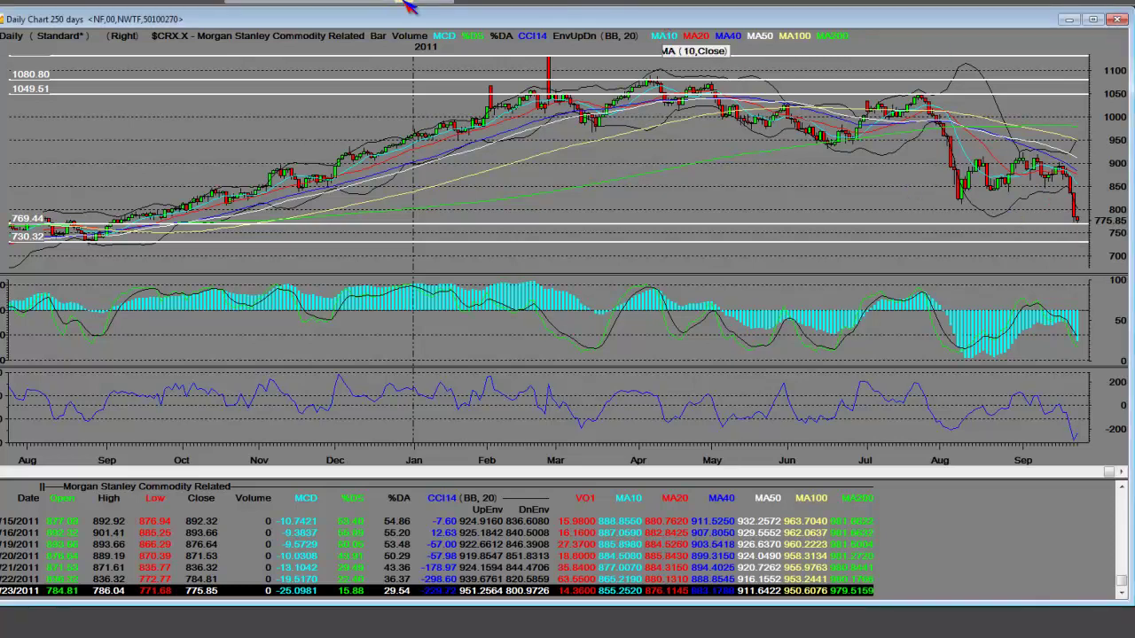
Set the trend-line type to Horizontal and place a support line at 819.51 on the daily chart.
{"action": "left_click", "coordinate": [411, 3]}
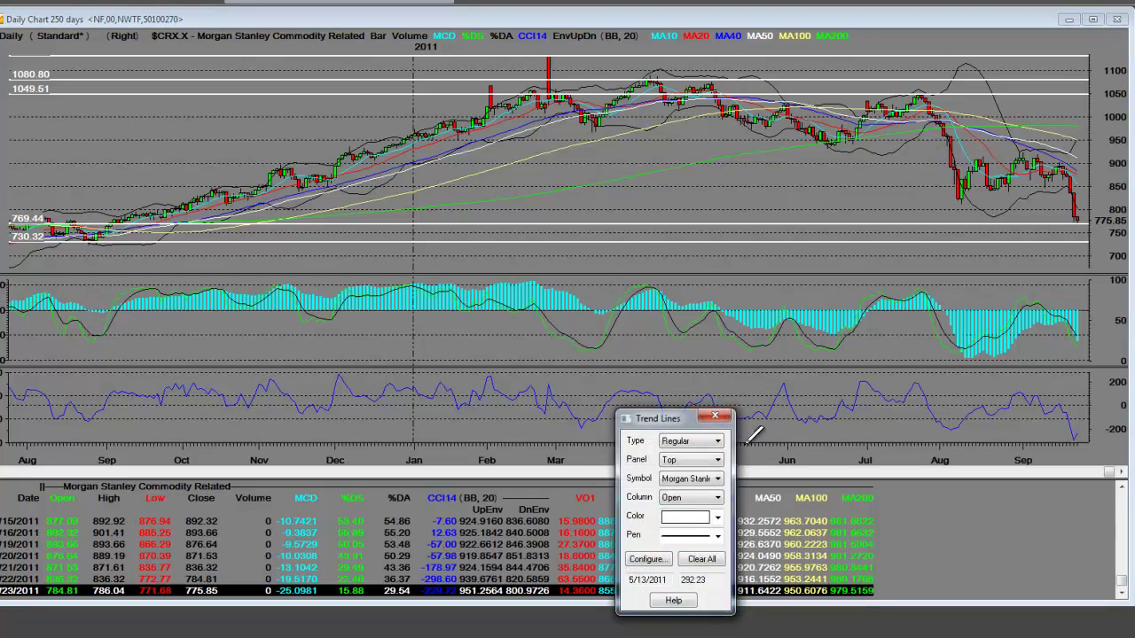
{"action": "left_click", "coordinate": [719, 441]}
{"action": "left_click", "coordinate": [687, 483]}
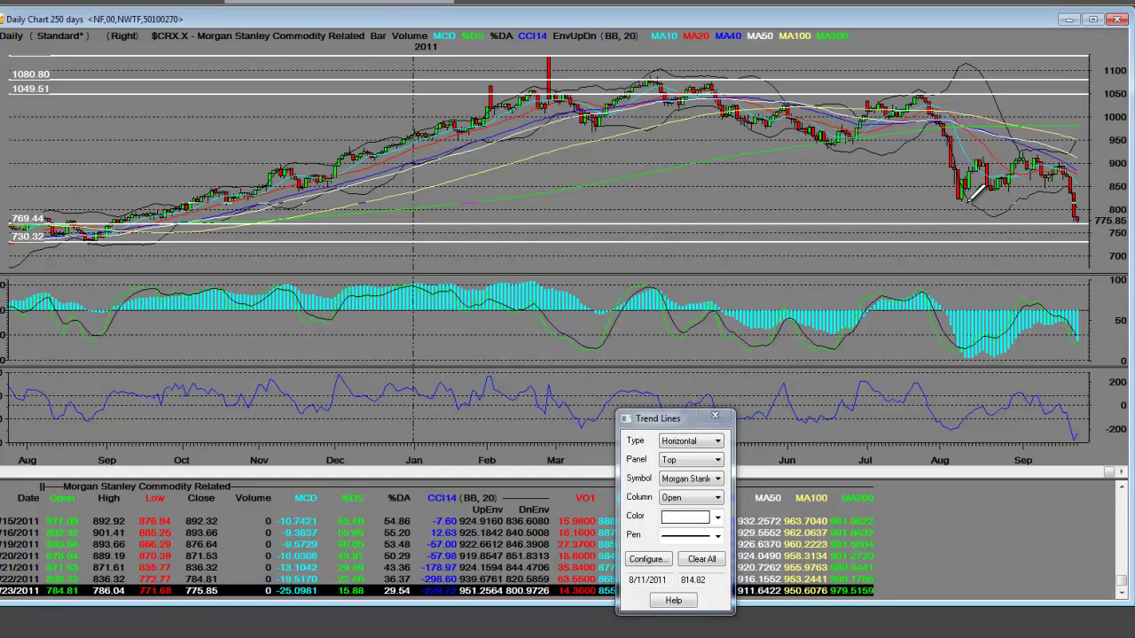
{"action": "left_click", "coordinate": [973, 198]}
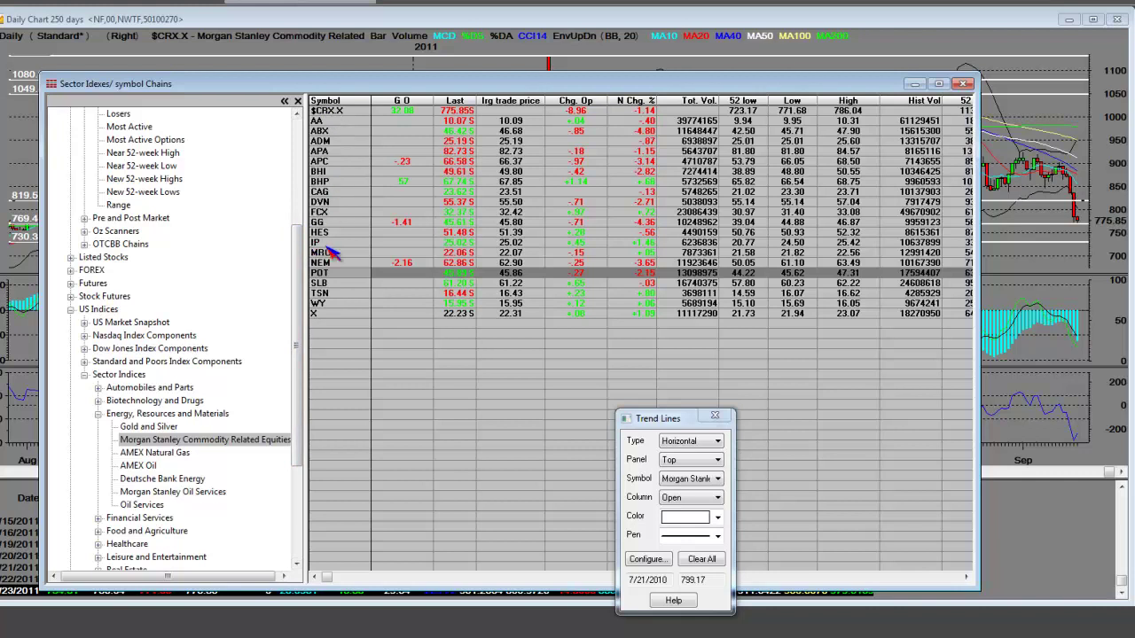
Move the Sector Indexes window aside and add a horizontal resistance line at 913.38 on the daily chart.
{"action": "left_click_drag", "start_coordinate": [589, 86], "coordinate": [0, 78]}
{"action": "left_click", "coordinate": [341, 173]}
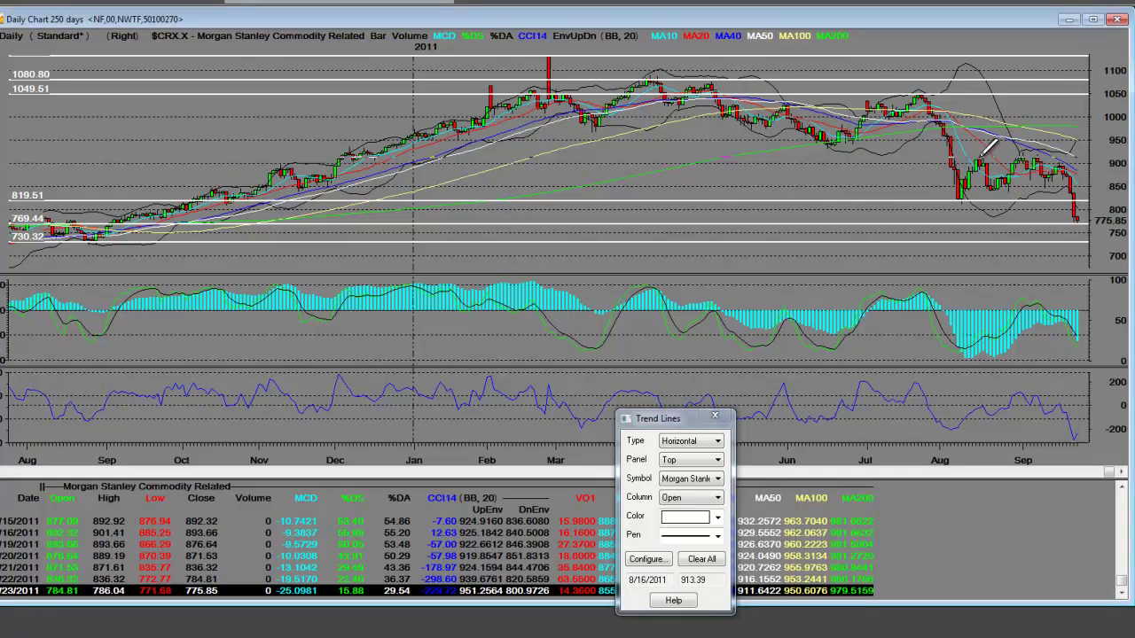
{"action": "left_click", "coordinate": [983, 151]}
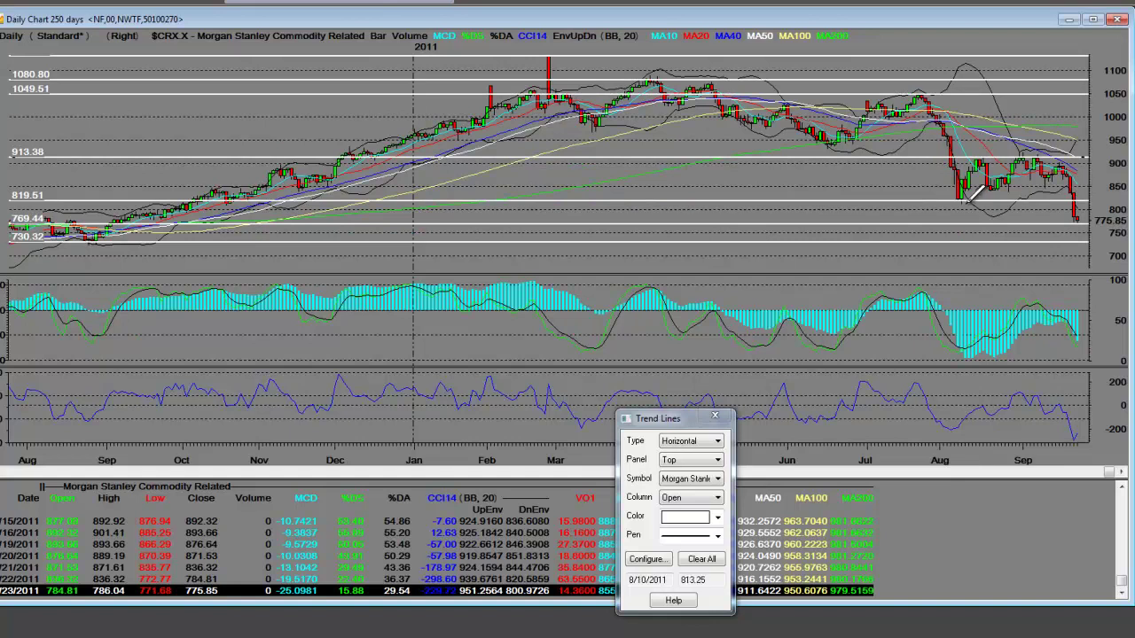